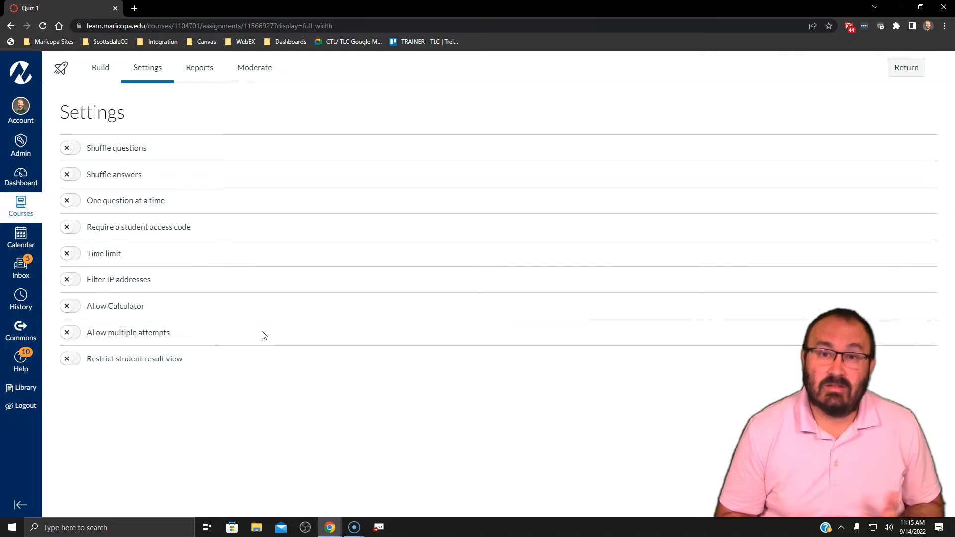
Turn on shuffling of both the questions and the answers for the quiz
click(69, 148)
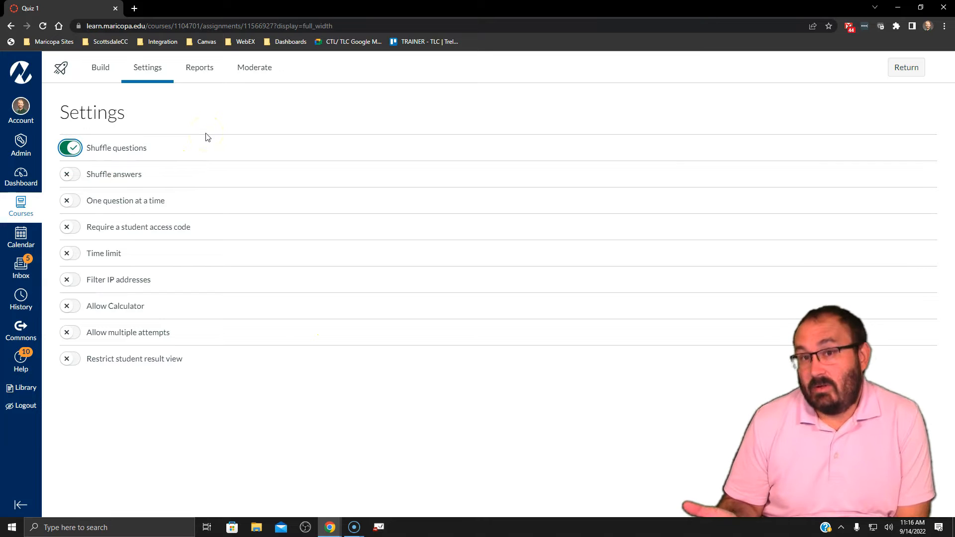
click(79, 172)
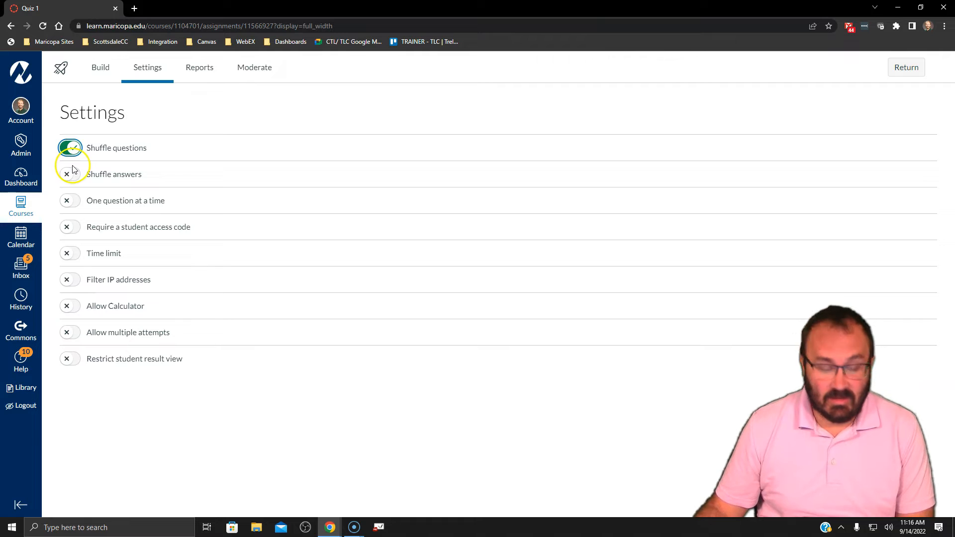
click(79, 175)
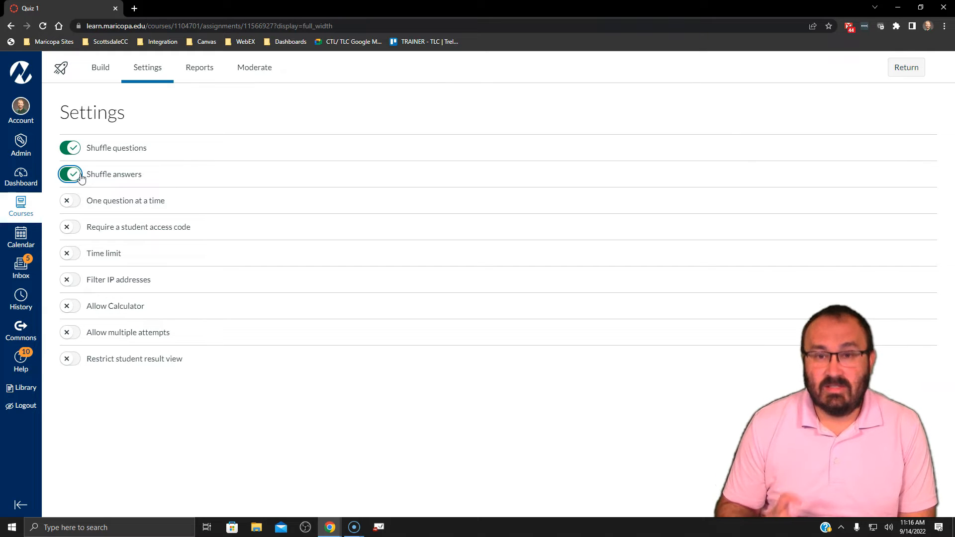
Enable showing one question at a time and keep Allow Backtracking selected
click(68, 204)
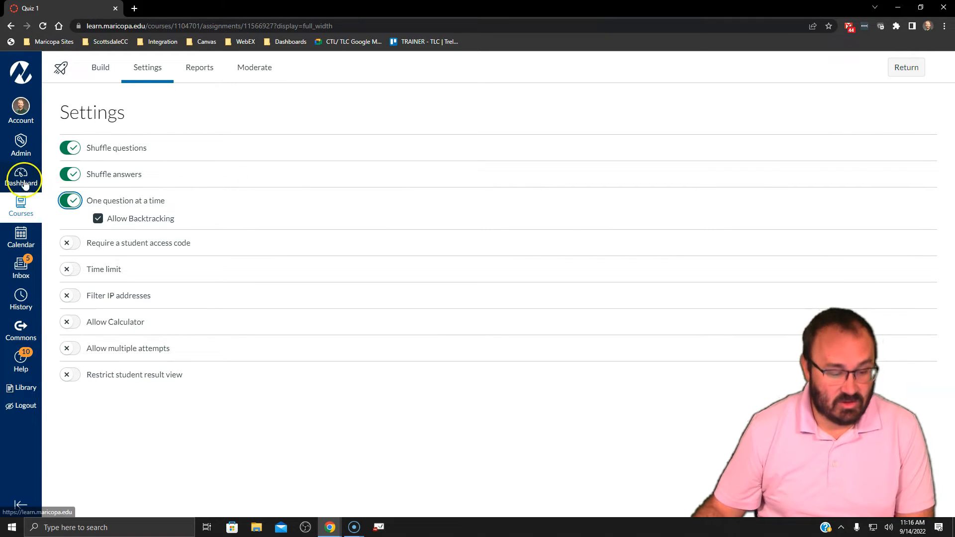
click(102, 220)
click(99, 221)
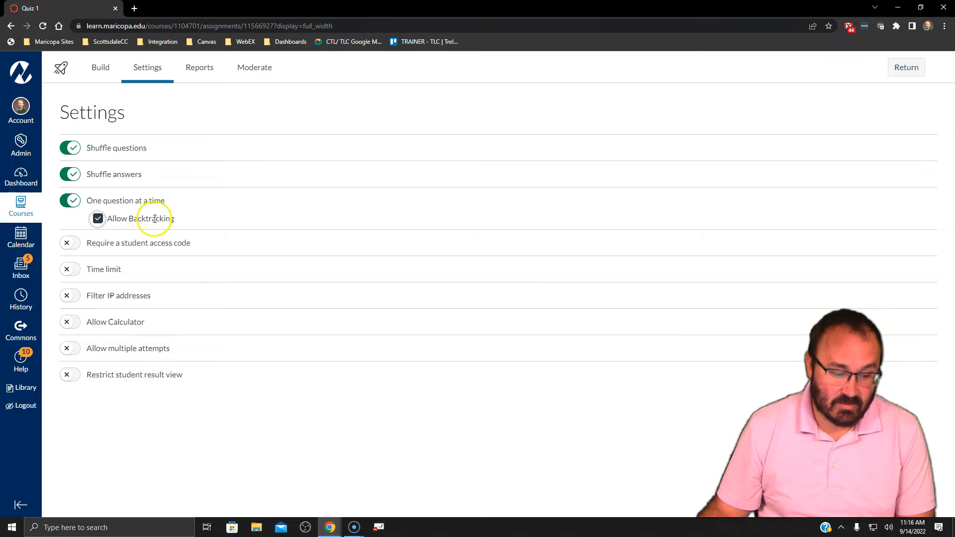
Require a student access code for the quiz and show the code in readable form
click(72, 243)
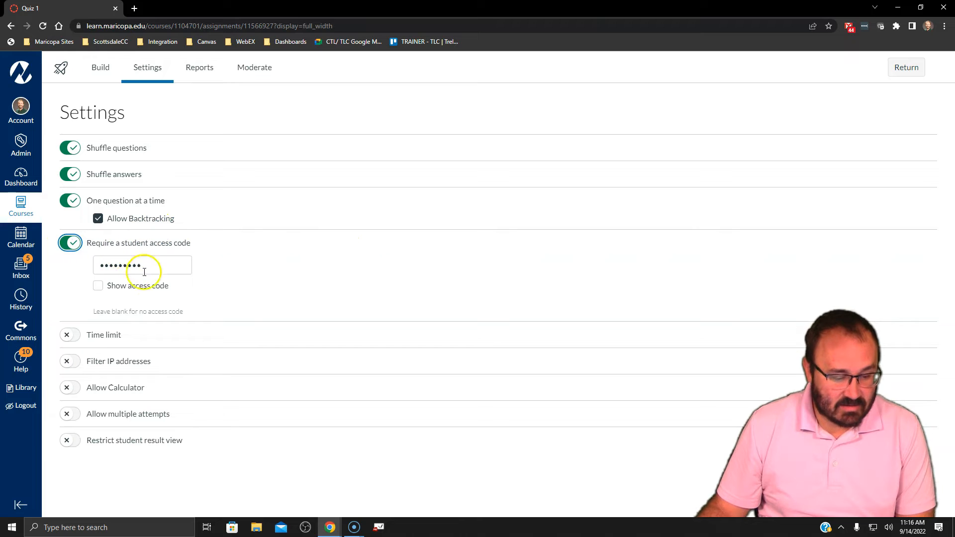
click(98, 287)
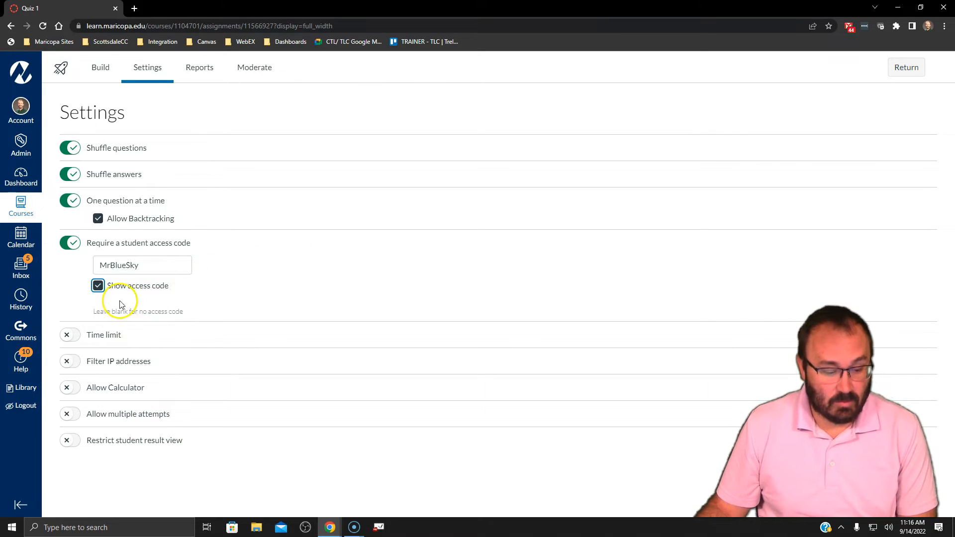
click(100, 289)
click(99, 288)
Enable the quiz's time limit and its IP address filter
click(87, 341)
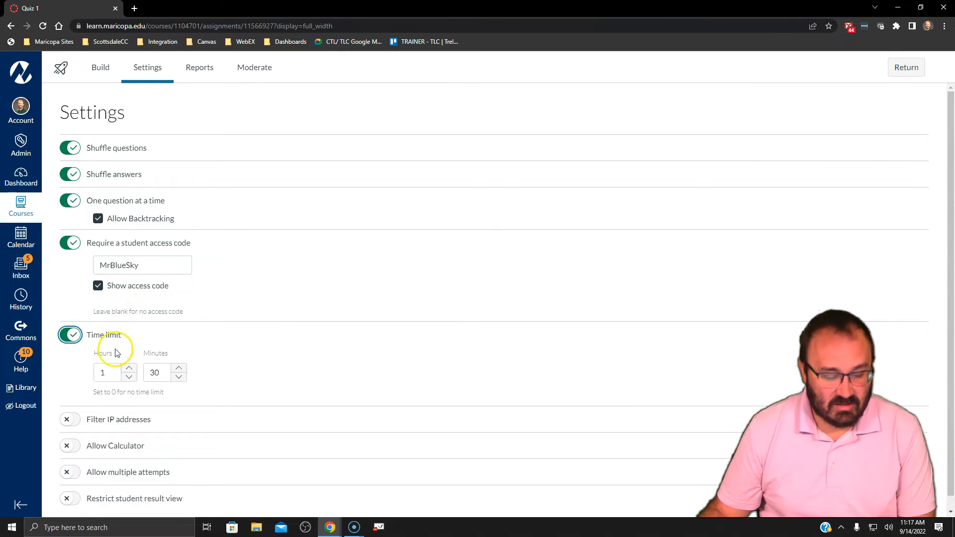
scroll(117, 354, down, 1)
click(55, 411)
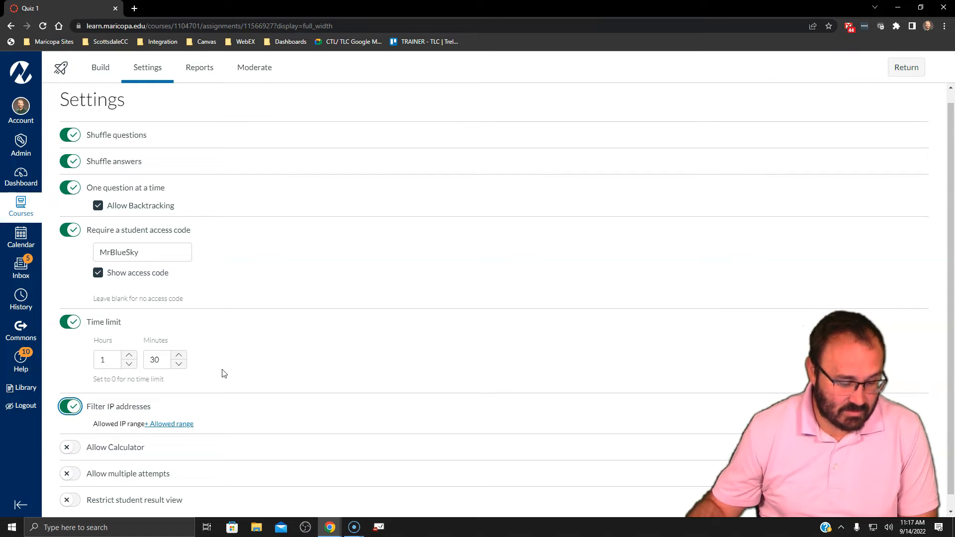
Allow the Basic calculator during the quiz and enable multiple attempts
scroll(231, 356, down, 1)
click(67, 432)
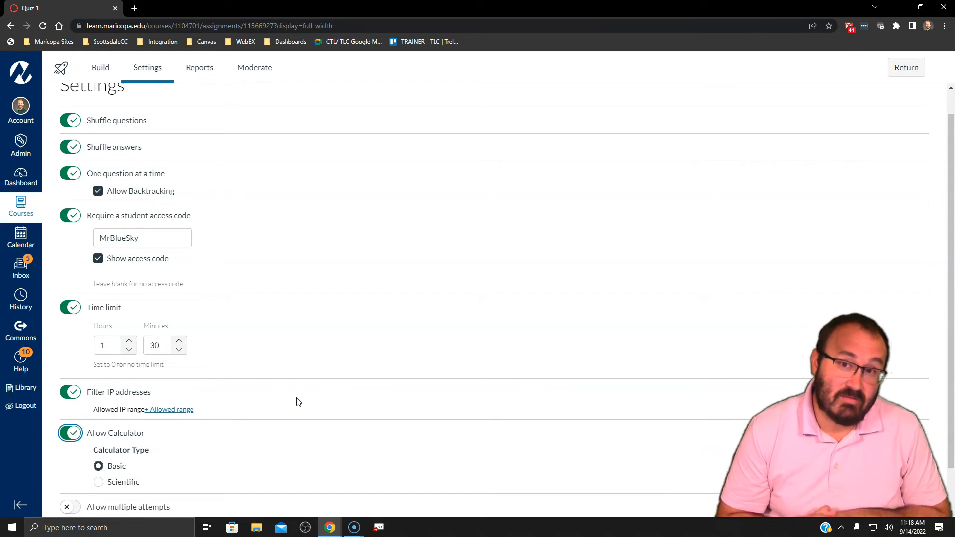
scroll(235, 357, down, 1)
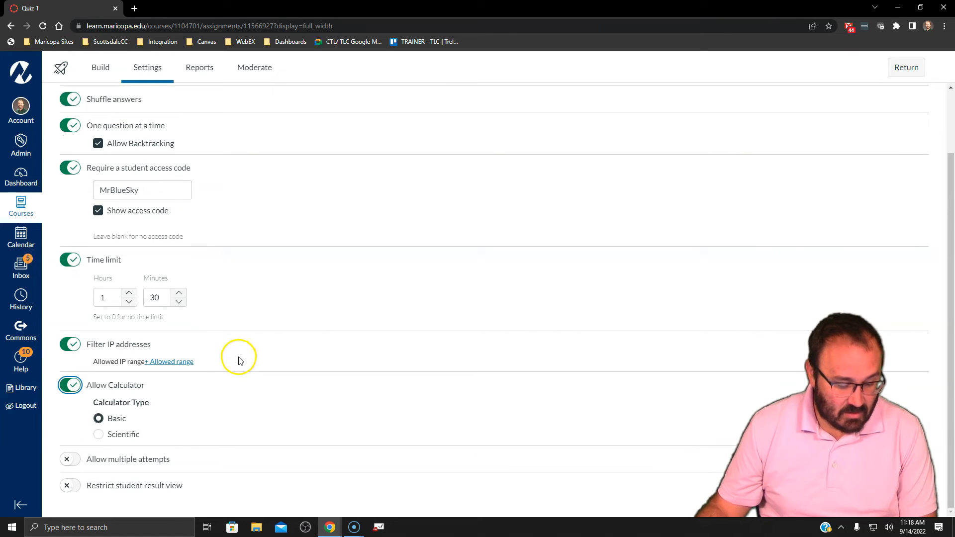
click(70, 459)
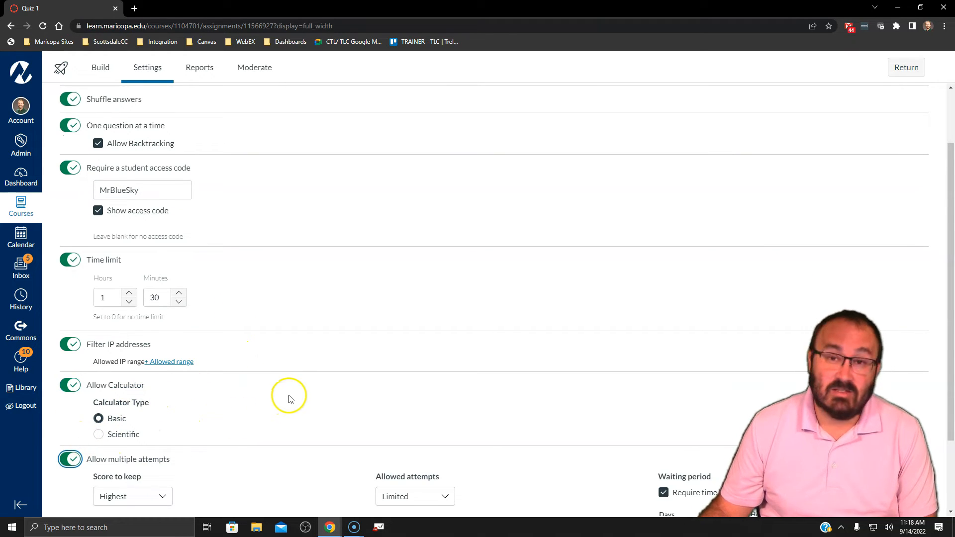
Look through the Score to keep options for multiple attempts without choosing a different one
scroll(291, 400, down, 1)
scroll(290, 400, down, 2)
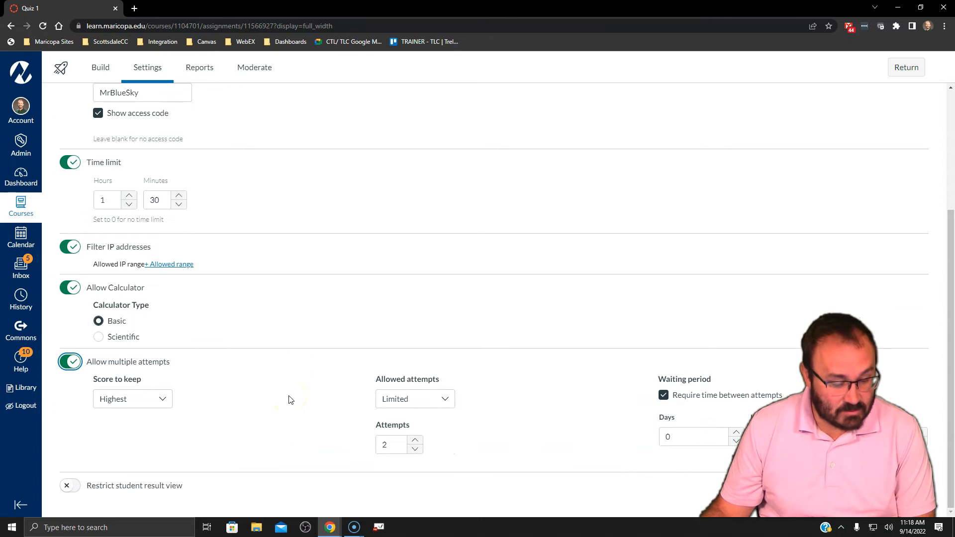
click(140, 401)
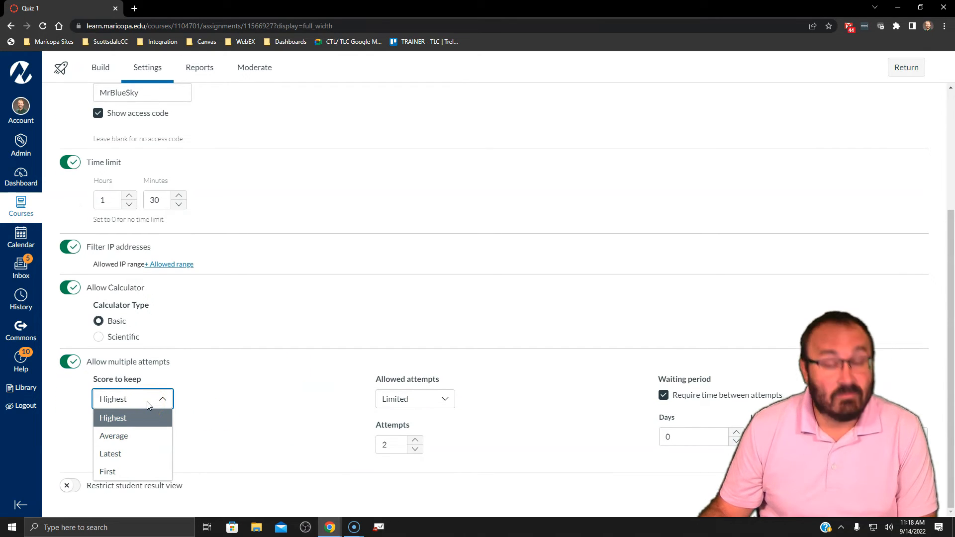
click(227, 402)
Try Unlimited for the allowed attempts, return to Limited, and lower the attempts to 1 before setting them back to 2
click(395, 399)
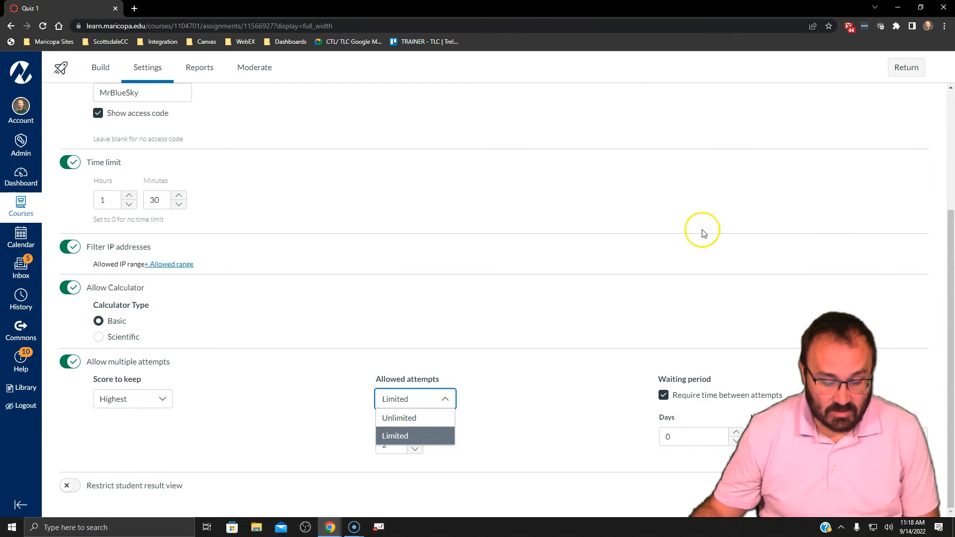
click(398, 418)
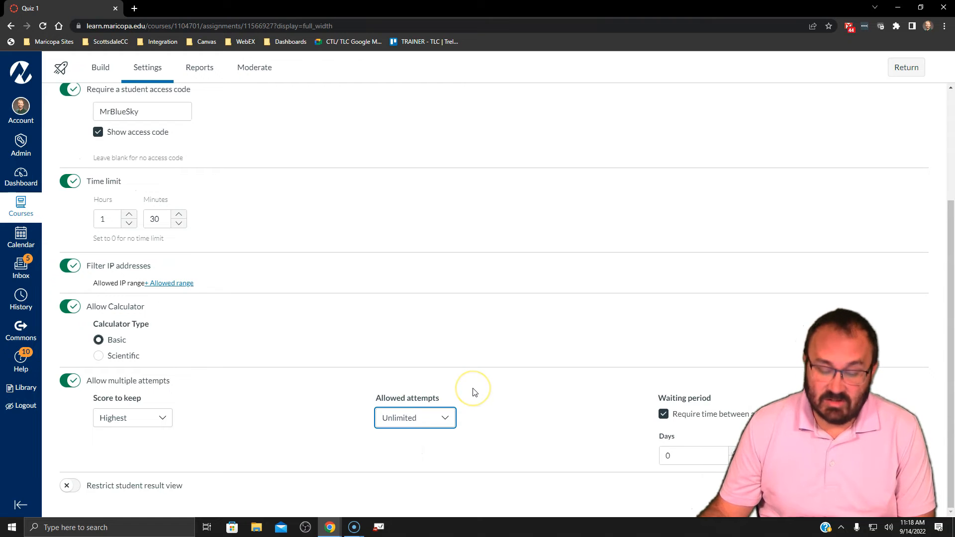
click(409, 420)
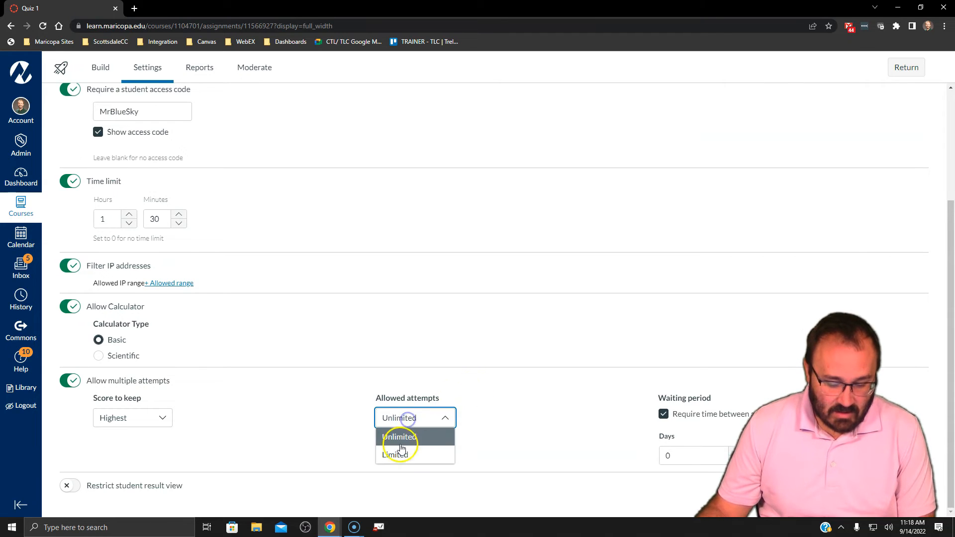
click(397, 453)
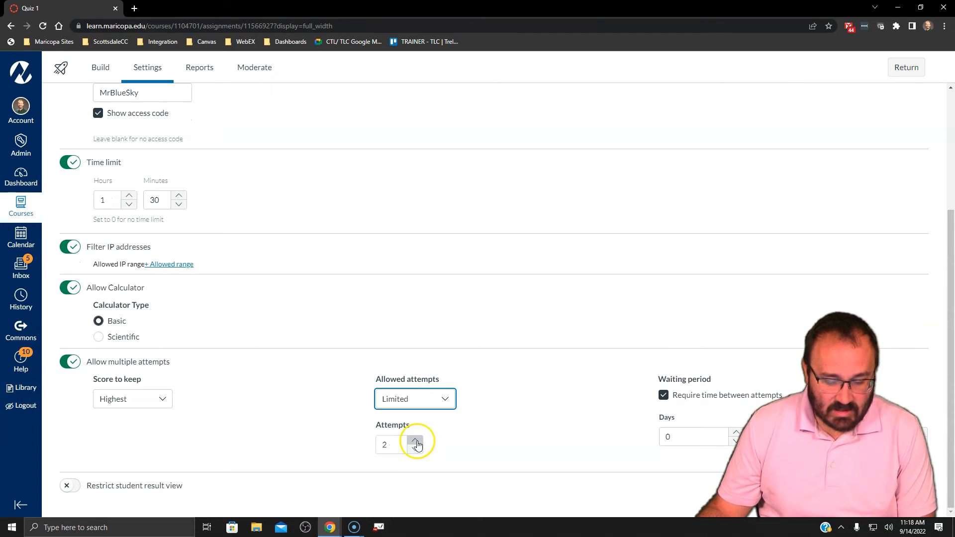
click(416, 450)
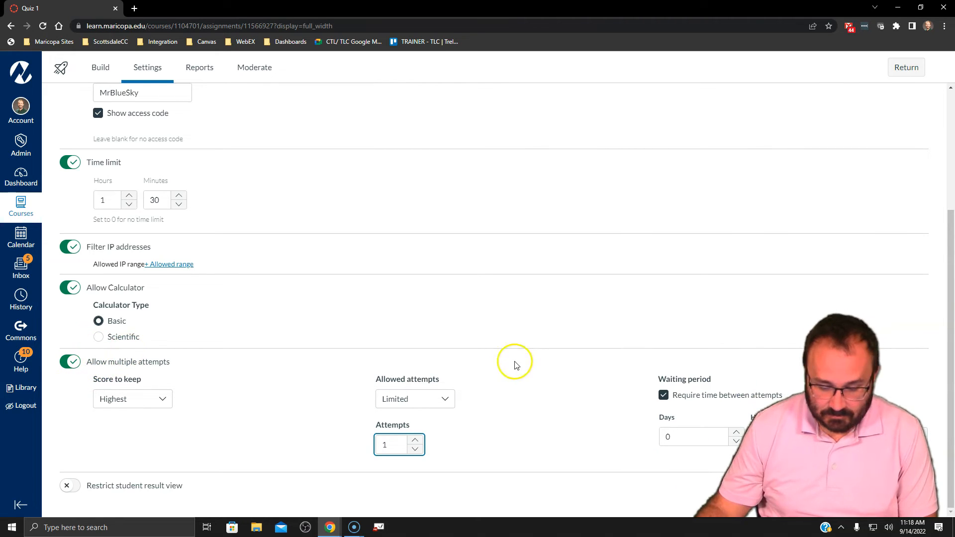
click(415, 441)
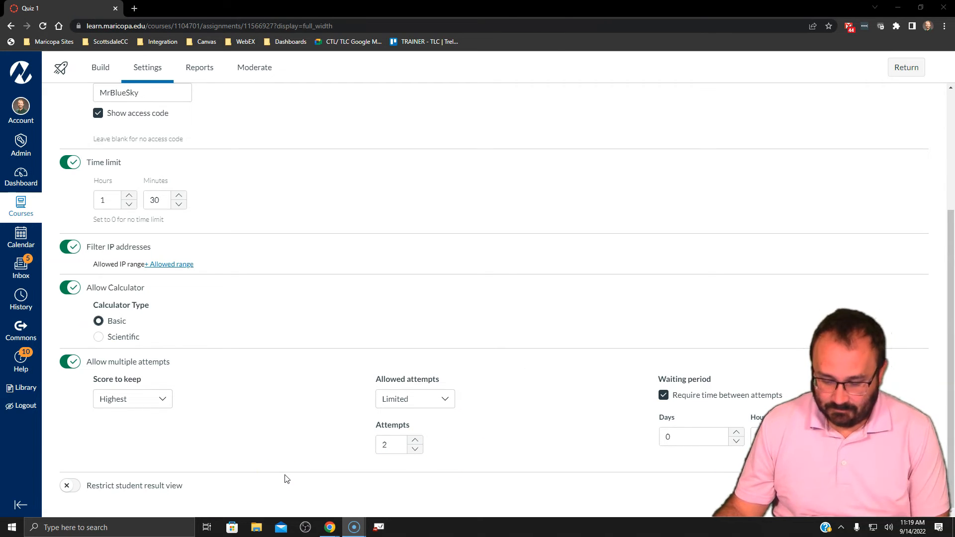
click(498, 467)
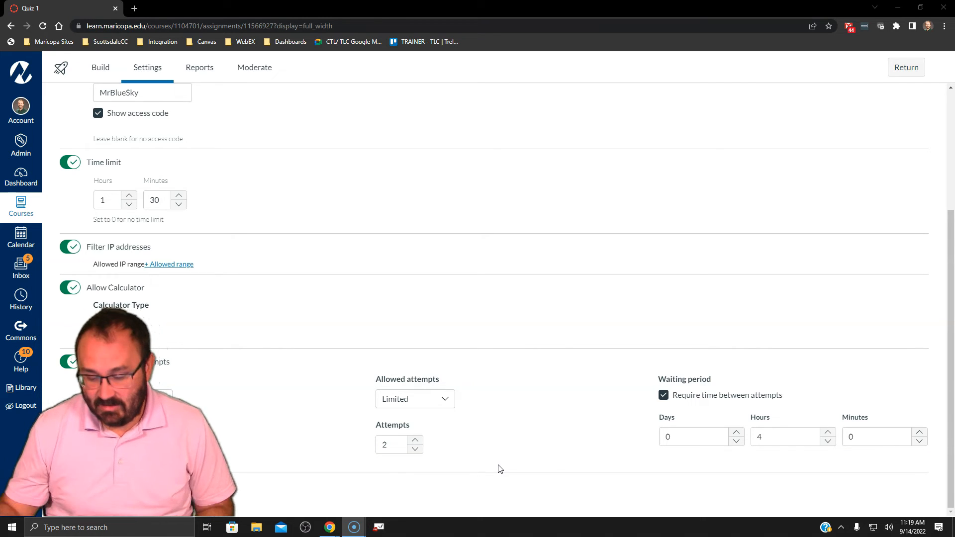
click(773, 436)
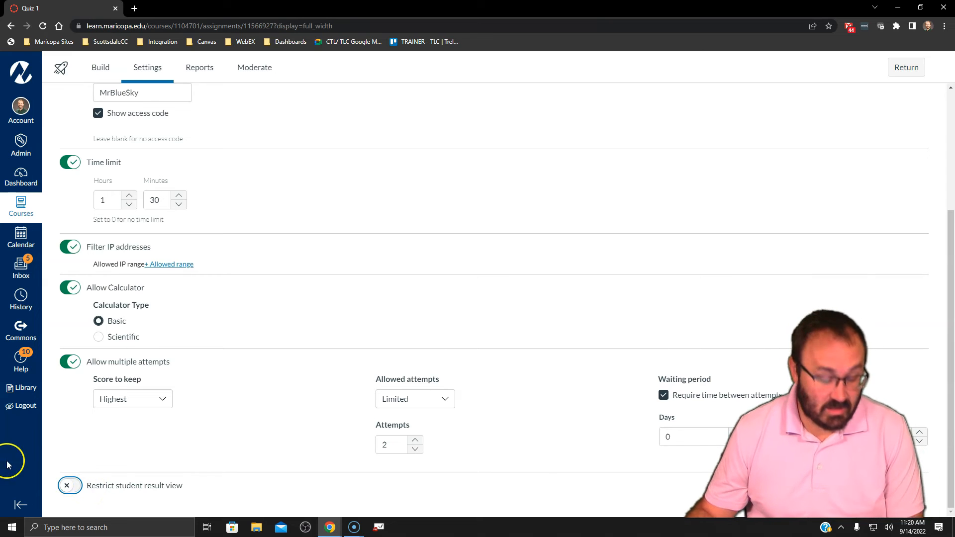
Restrict the student result view and let students see points awarded and points possible
click(74, 488)
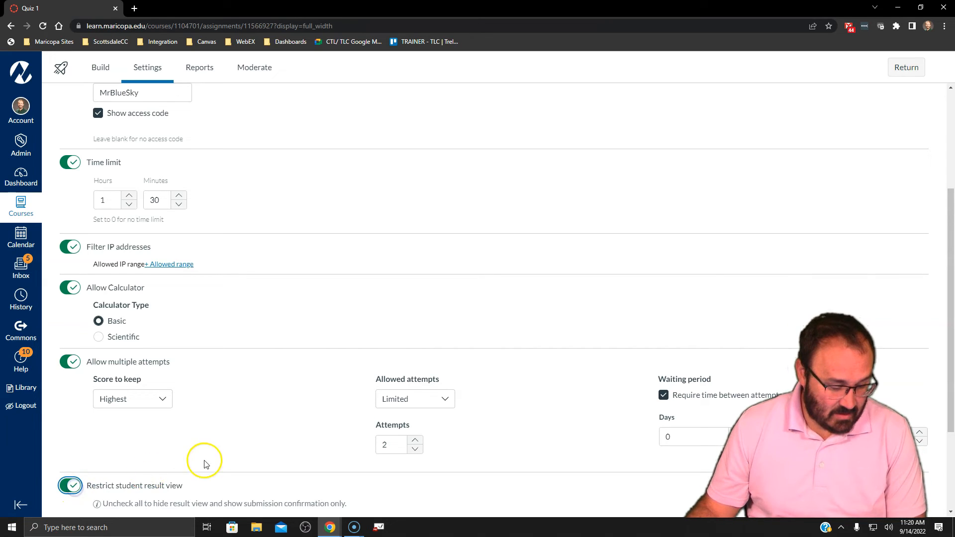
scroll(220, 448, down, 3)
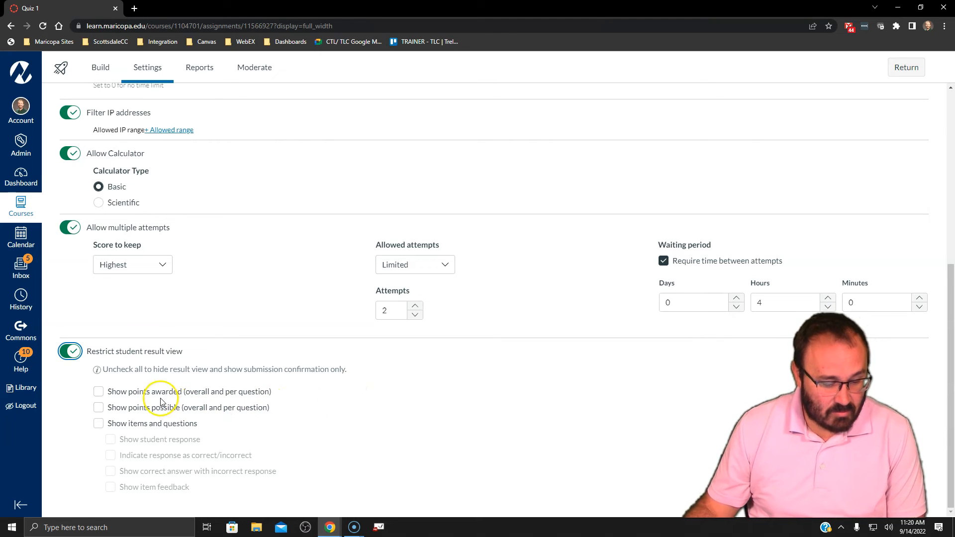
click(99, 391)
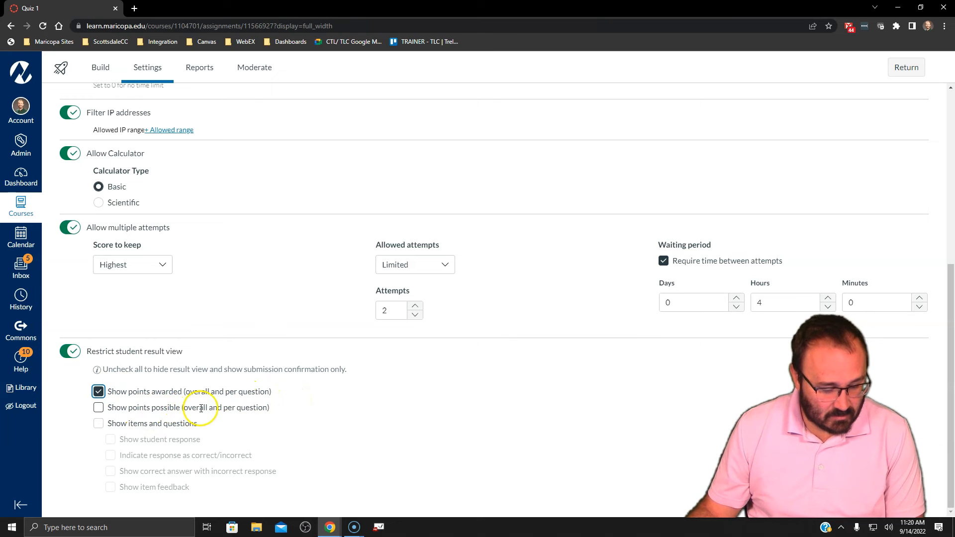
click(98, 408)
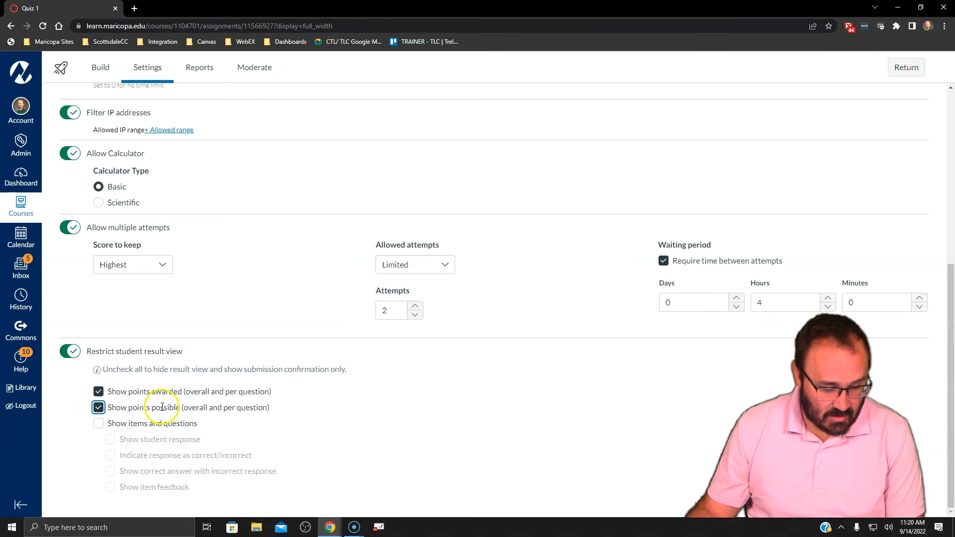
Show items and questions in the result view, including student responses, correct/incorrect indication, correct answers for incorrect responses, and item feedback
click(98, 424)
click(110, 440)
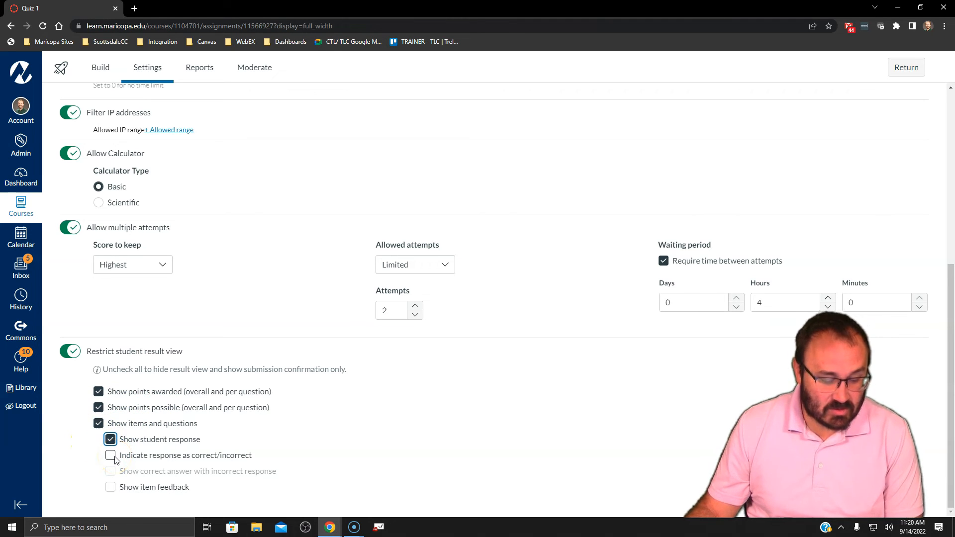
click(110, 456)
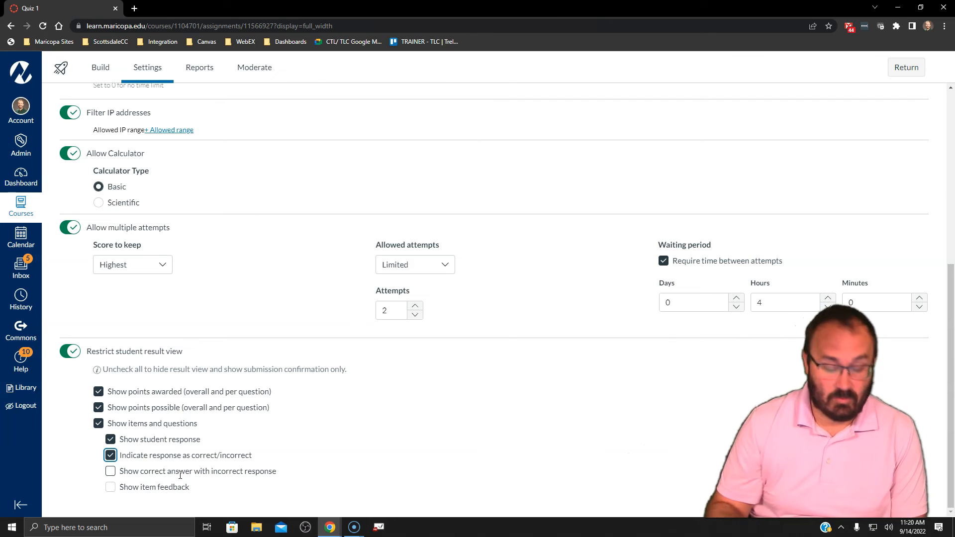
click(111, 471)
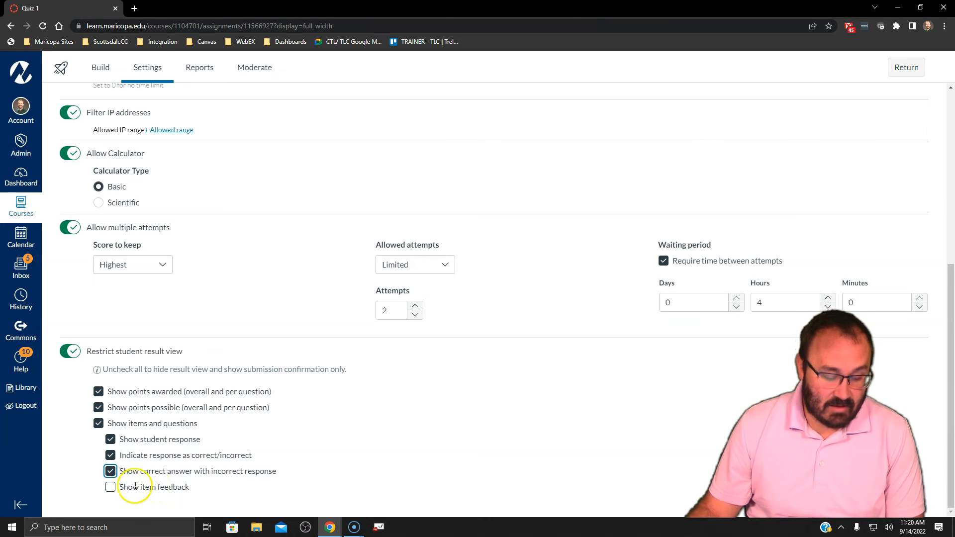
click(111, 487)
click(111, 488)
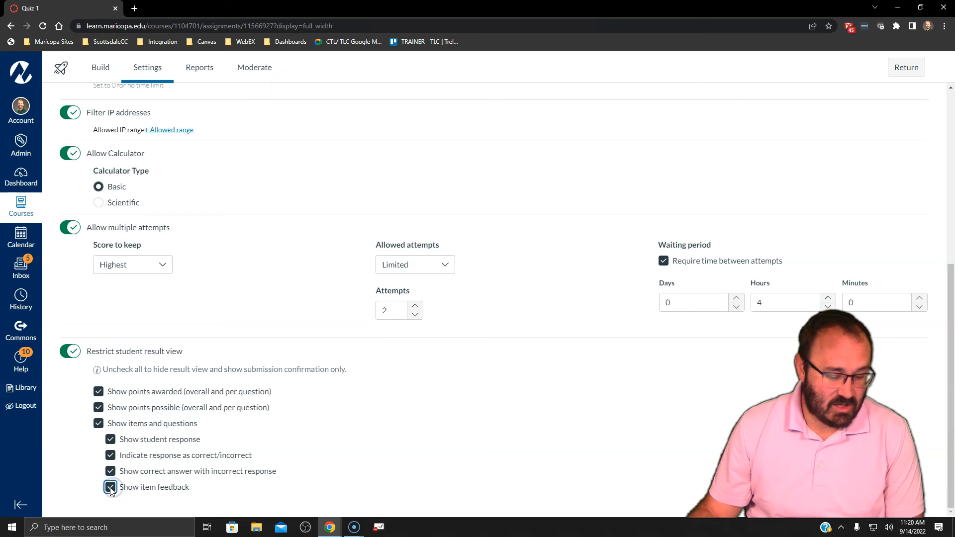